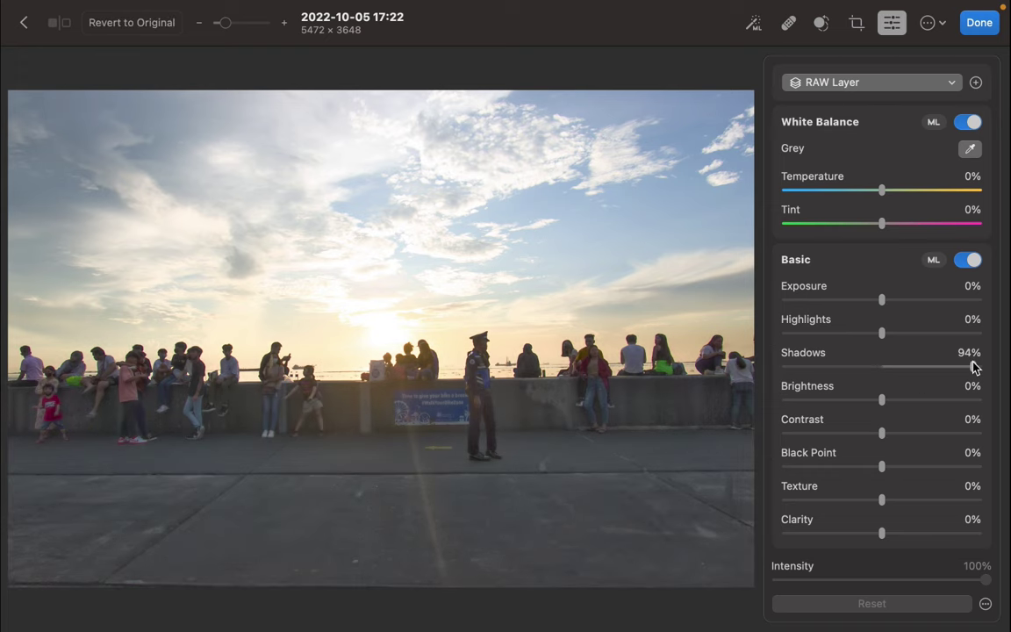
Pull the seawall photo's highlights down to darken its bright sky
drag(879, 333, 785, 350)
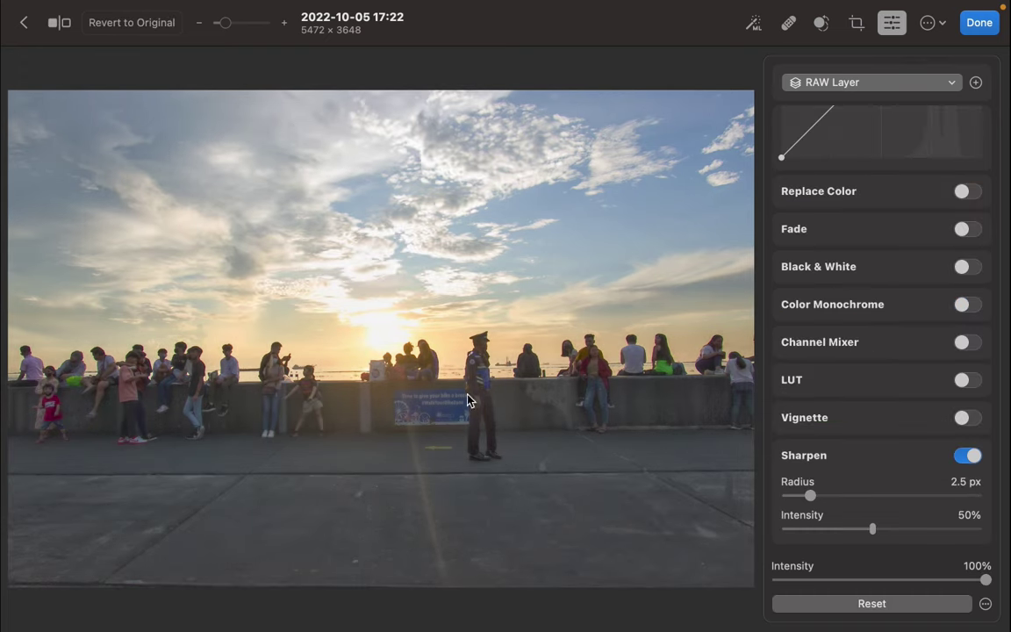
scroll(467, 394, up, 5)
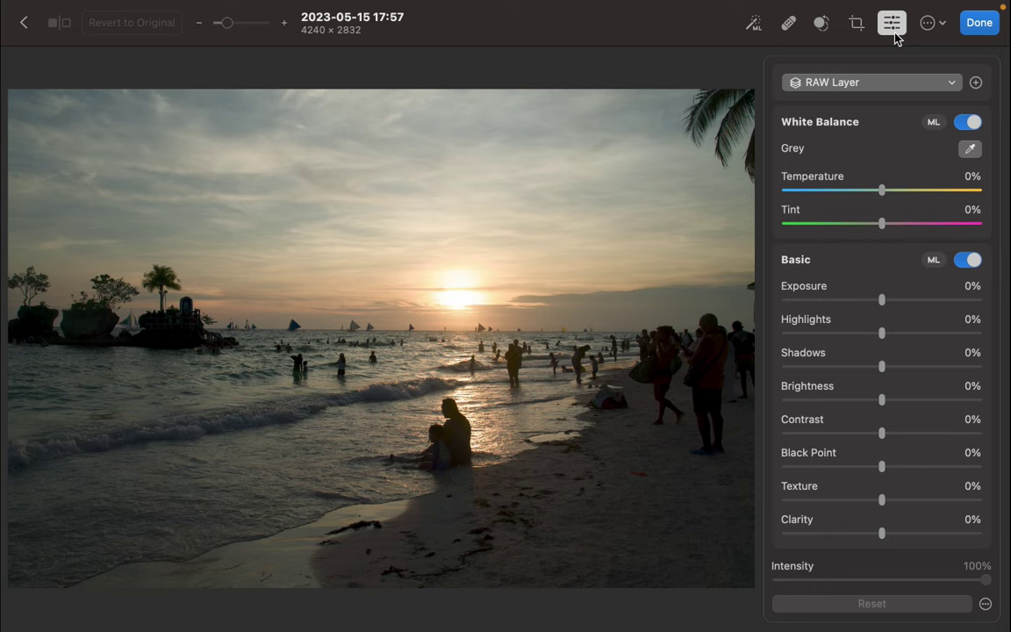
Add a Linear Gradient adjustment layer with Shadows raised to 86%
click(912, 83)
click(967, 120)
click(921, 257)
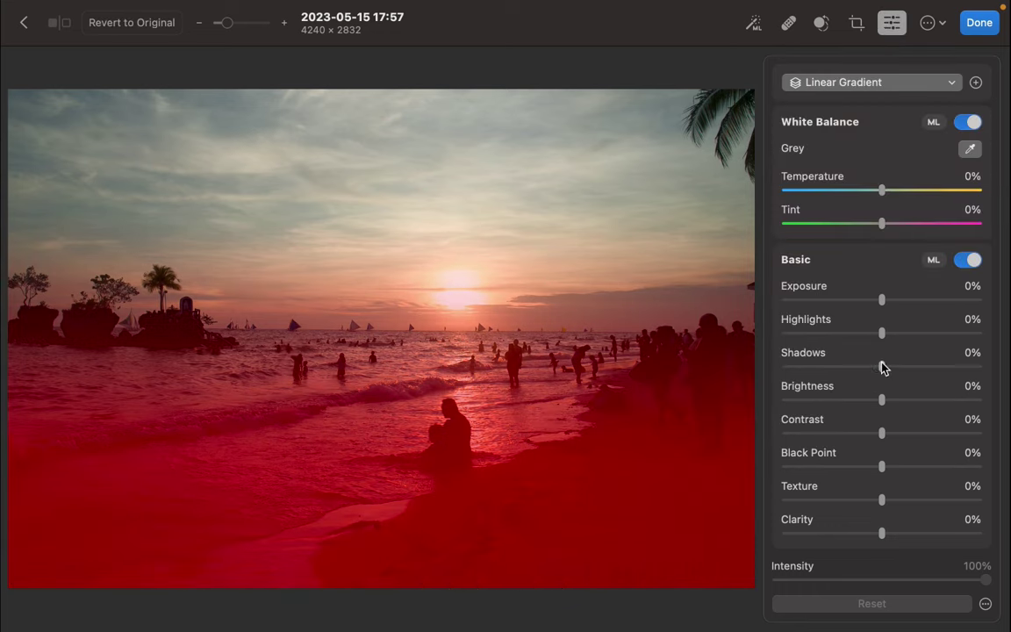
drag(881, 367, 965, 367)
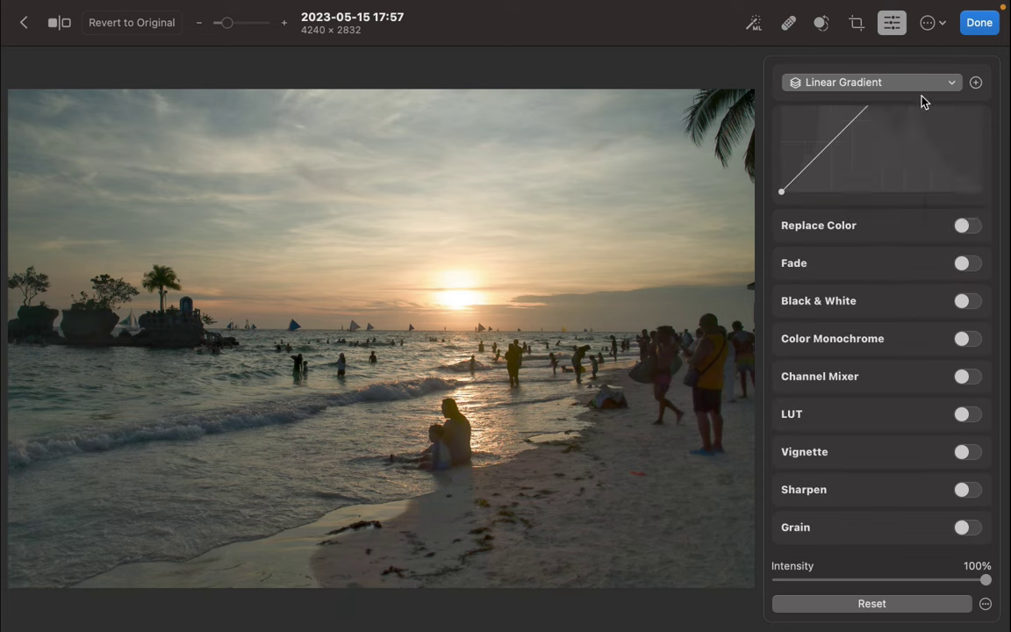
Add a second gradient layer with Brightness lowered to -9%
click(920, 99)
click(948, 174)
mouse_move(881, 400)
mouse_down()
mouse_move(847, 402)
mouse_move(874, 408)
mouse_up()
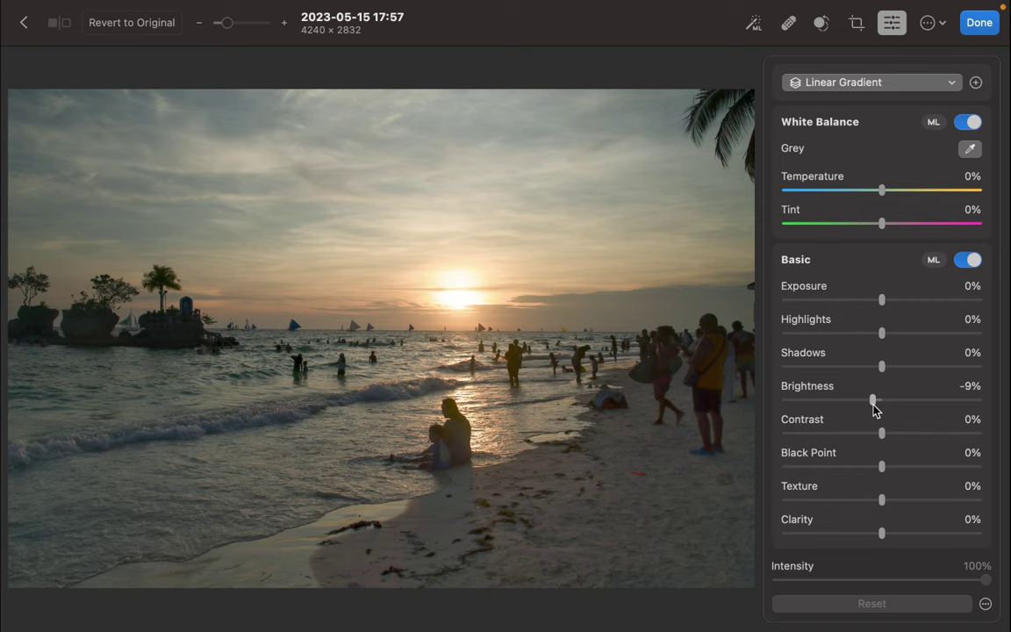
Switch to the RAW Layer and try its built-in Sharpen adjustment
scroll(873, 408, down, 10)
scroll(429, 458, up, 5)
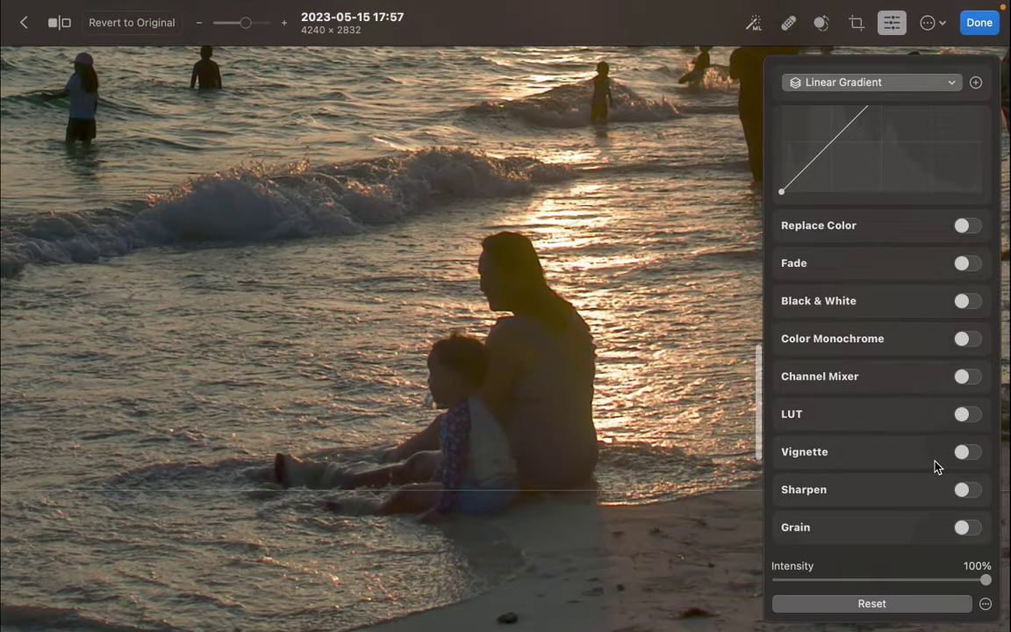
click(873, 82)
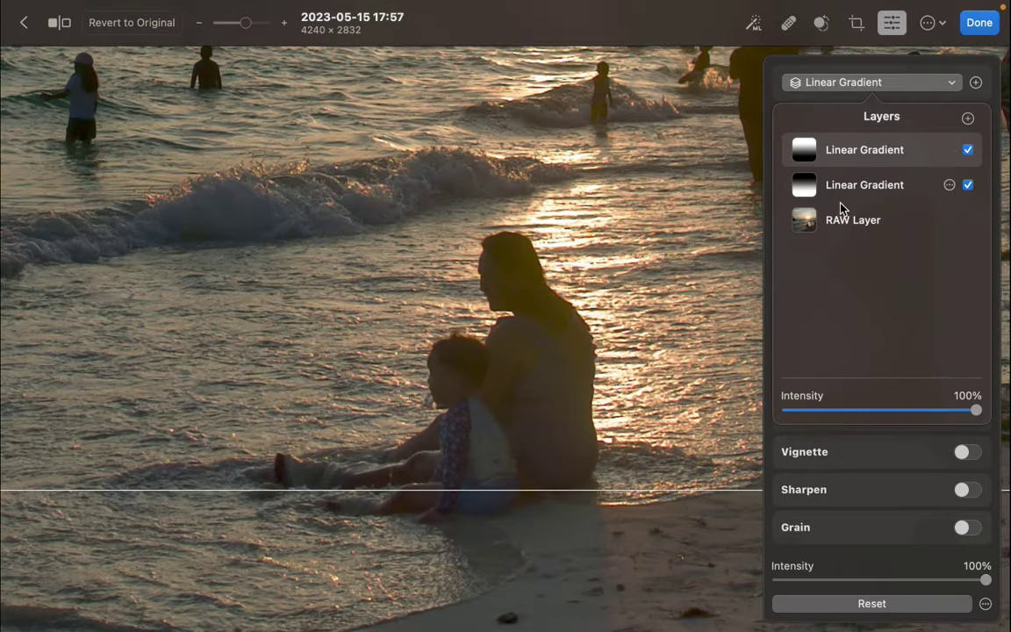
click(840, 217)
click(966, 489)
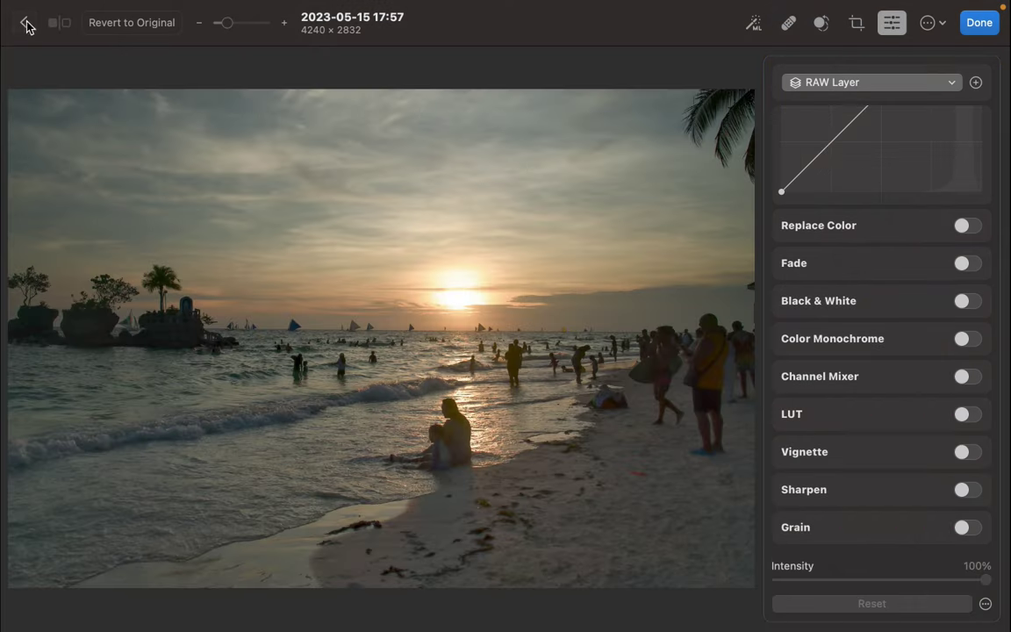
Save and close the photo edits, then bring up the photo's actions in the fordemo album
click(23, 22)
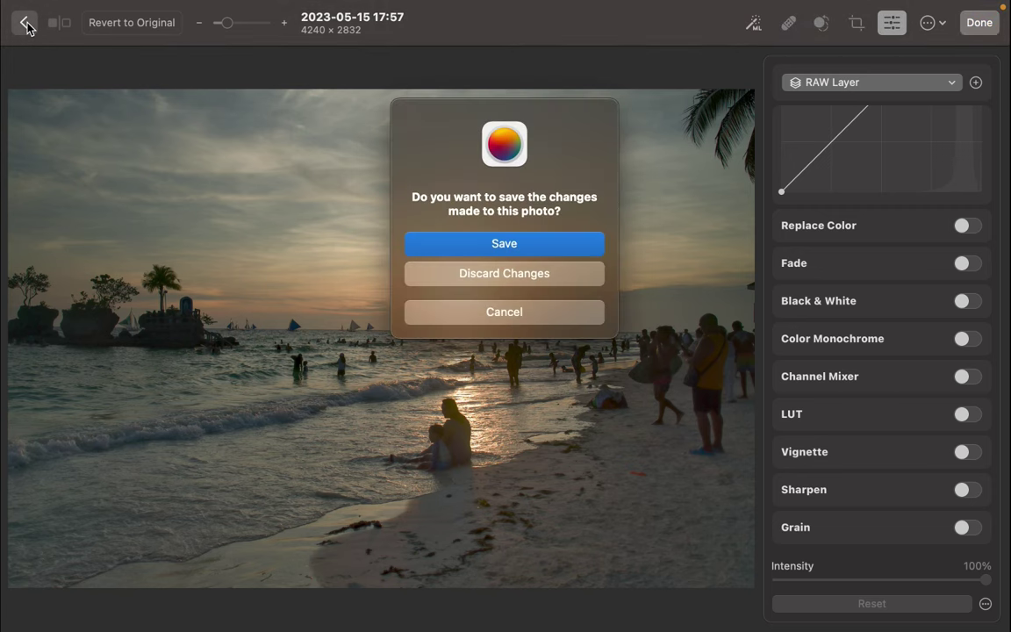
click(493, 251)
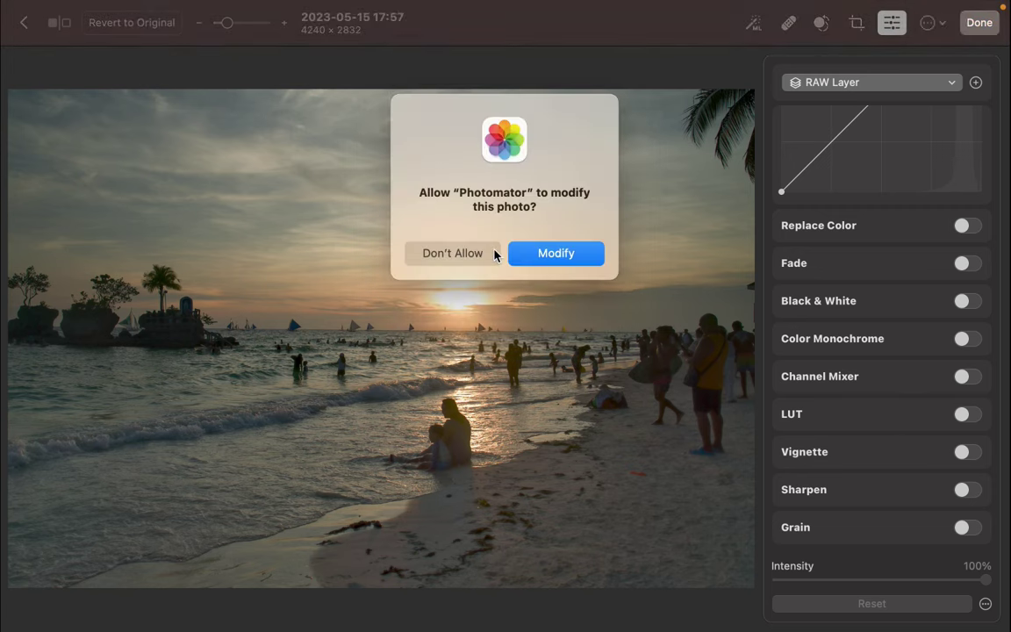
click(526, 261)
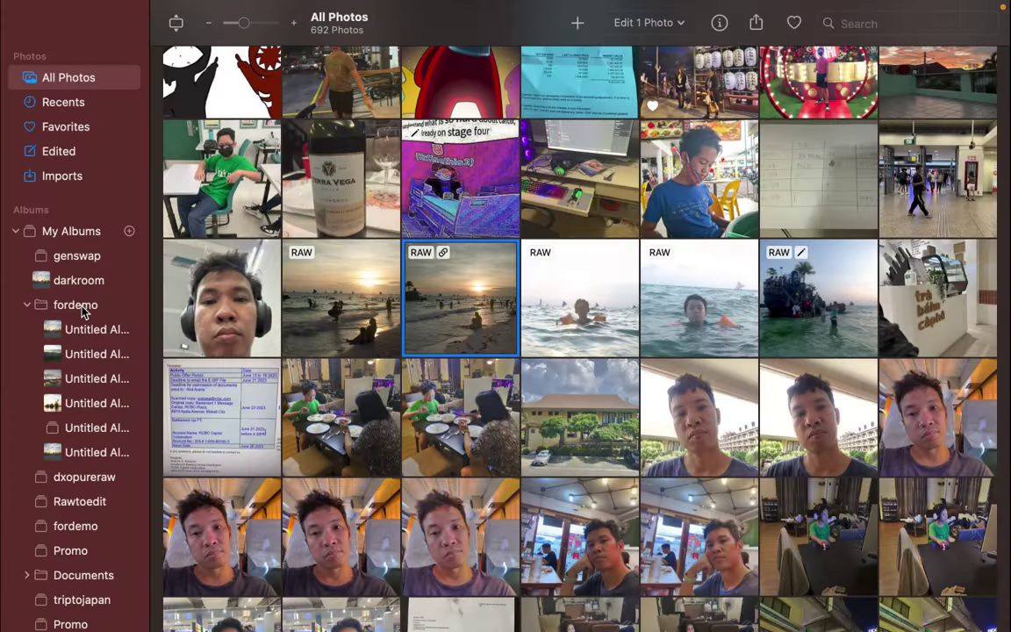
click(78, 306)
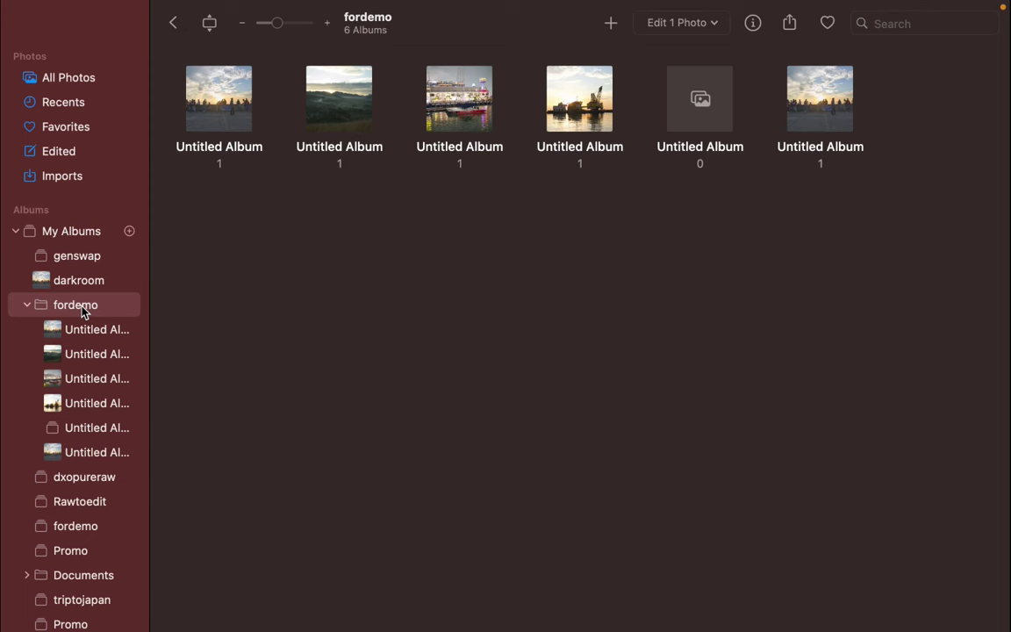
right_click(207, 114)
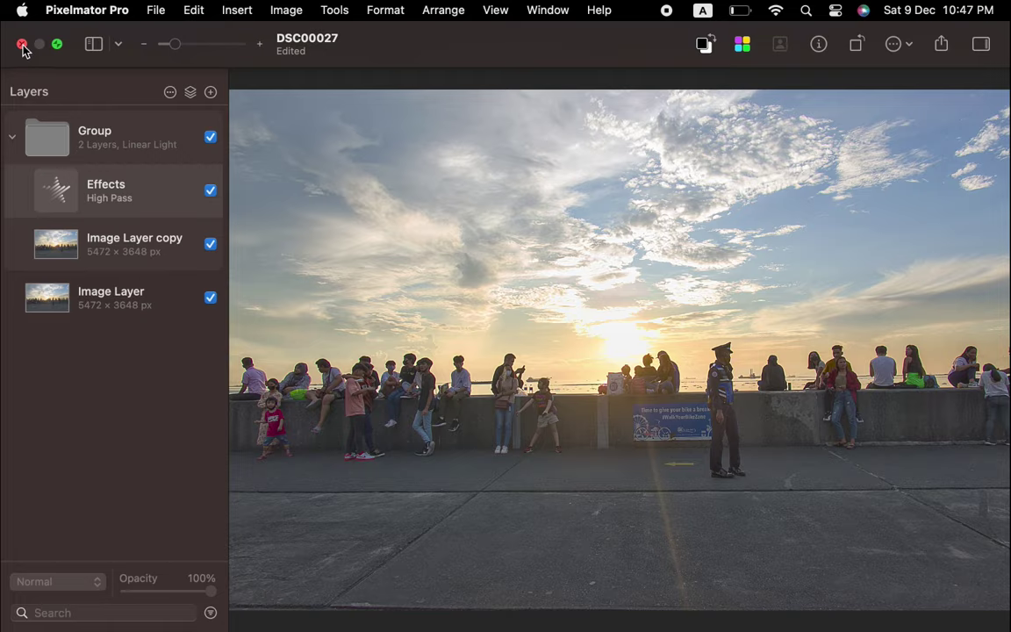
Bring the edited beach photo DSC00948 into Pixelmator Pro with File > New from Photos
click(413, 12)
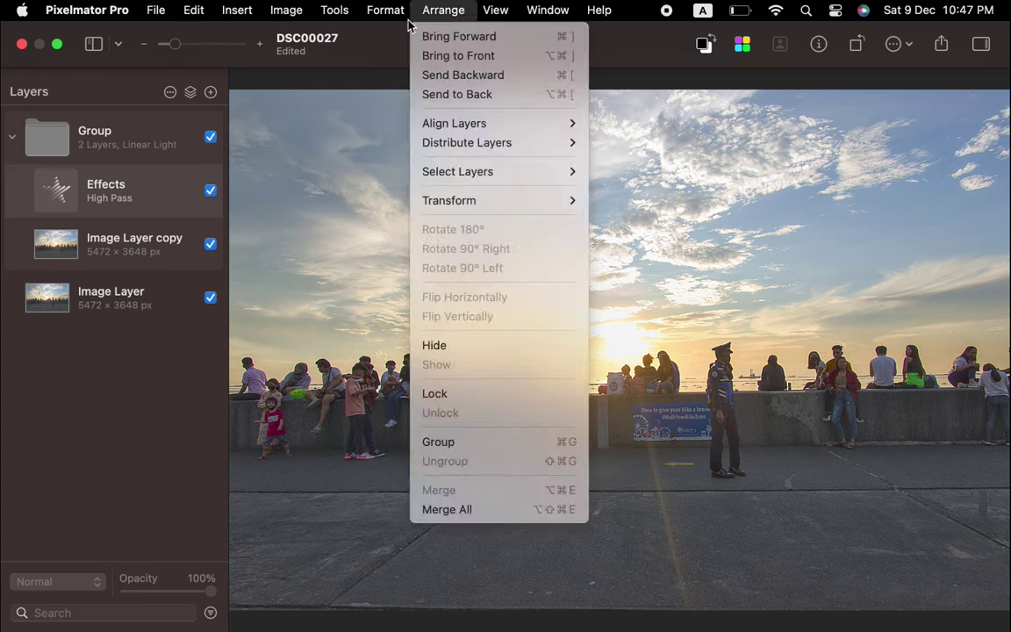
mouse_move(158, 12)
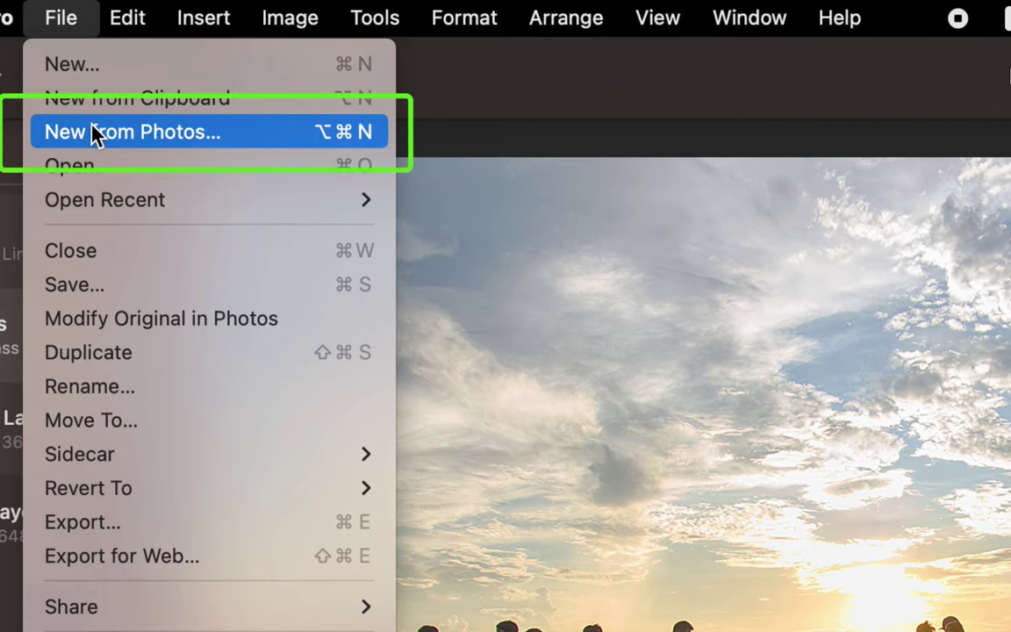
click(92, 130)
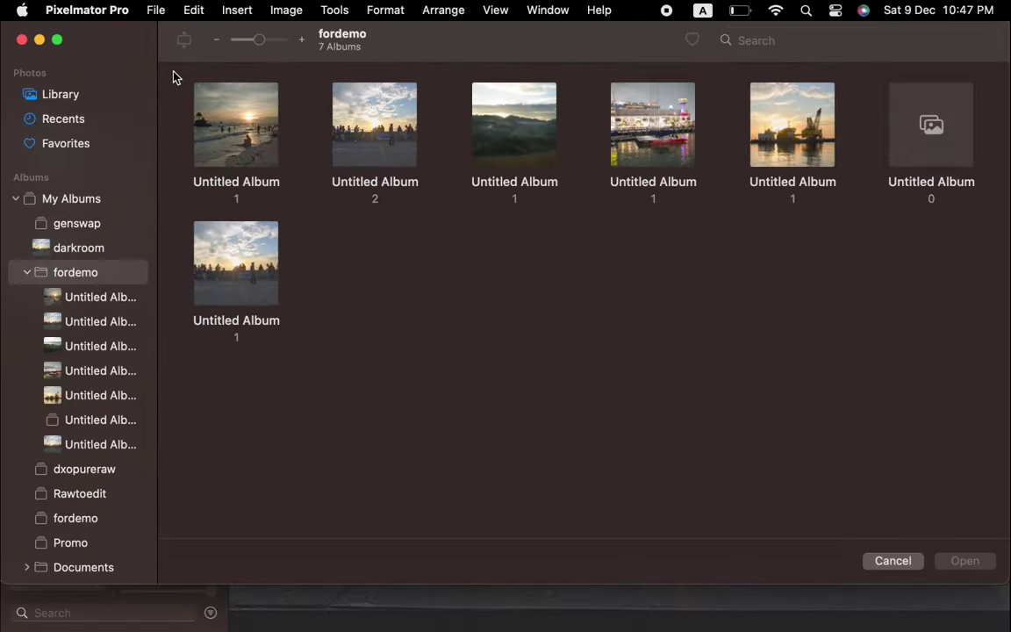
click(177, 269)
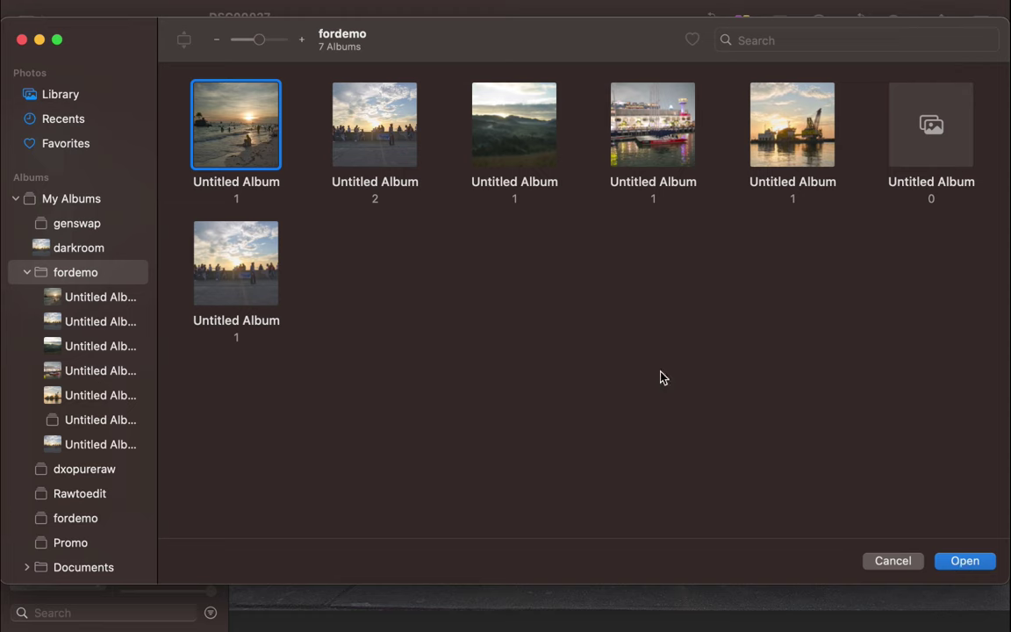
double_click(221, 154)
double_click(211, 138)
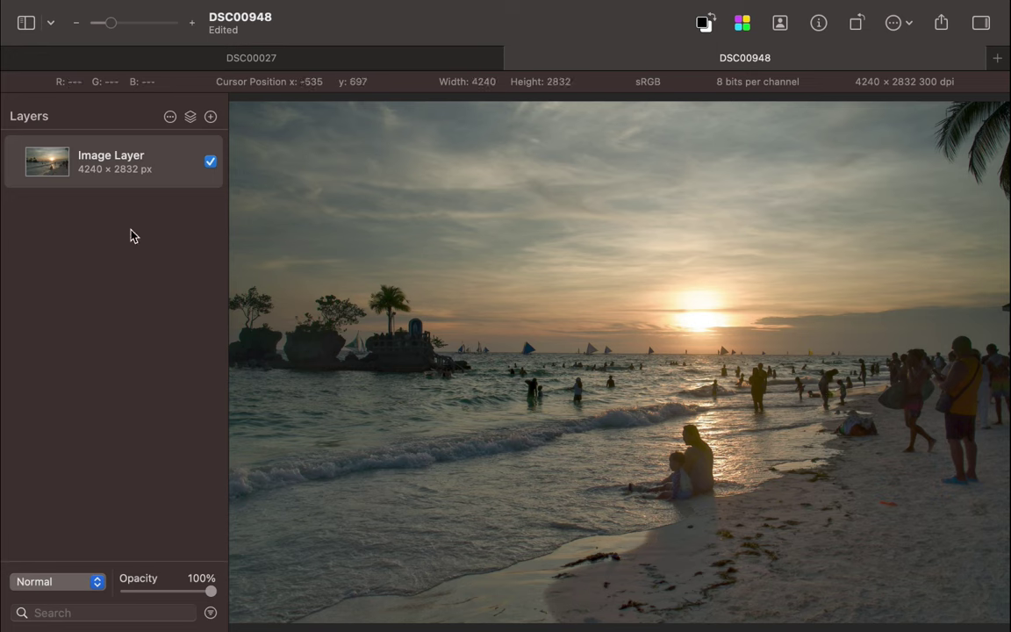
Paste a copy of the image layer and add a High Pass effects layer above it
key(super+v)
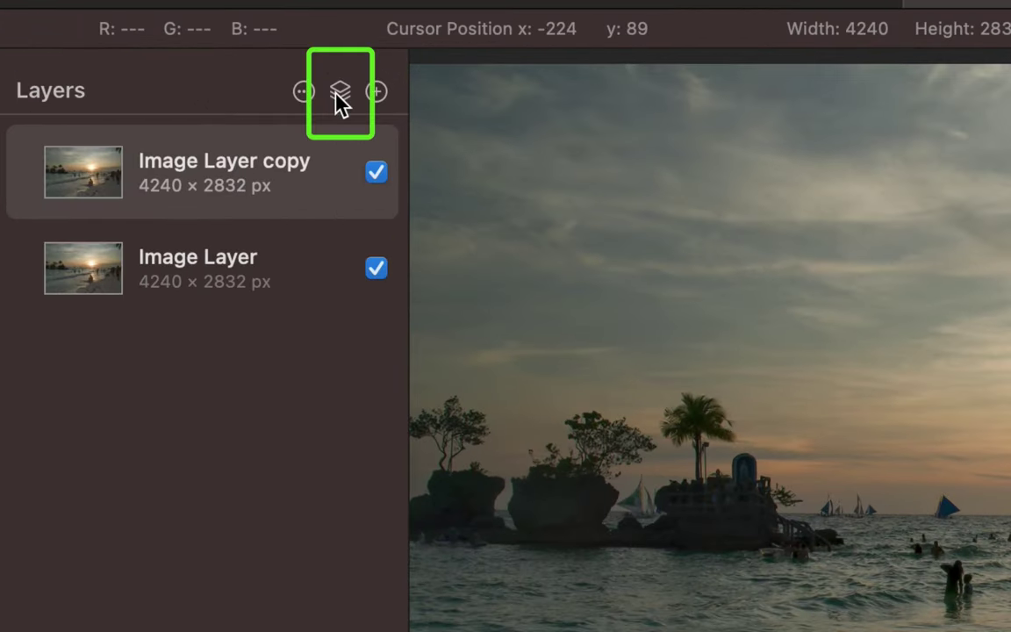
click(340, 98)
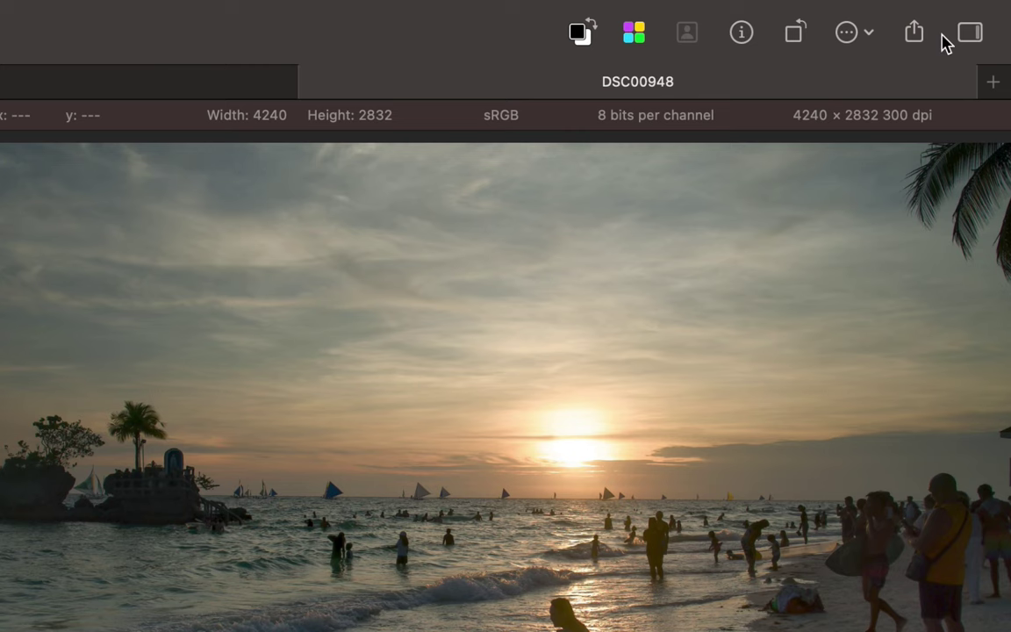
click(968, 35)
click(823, 225)
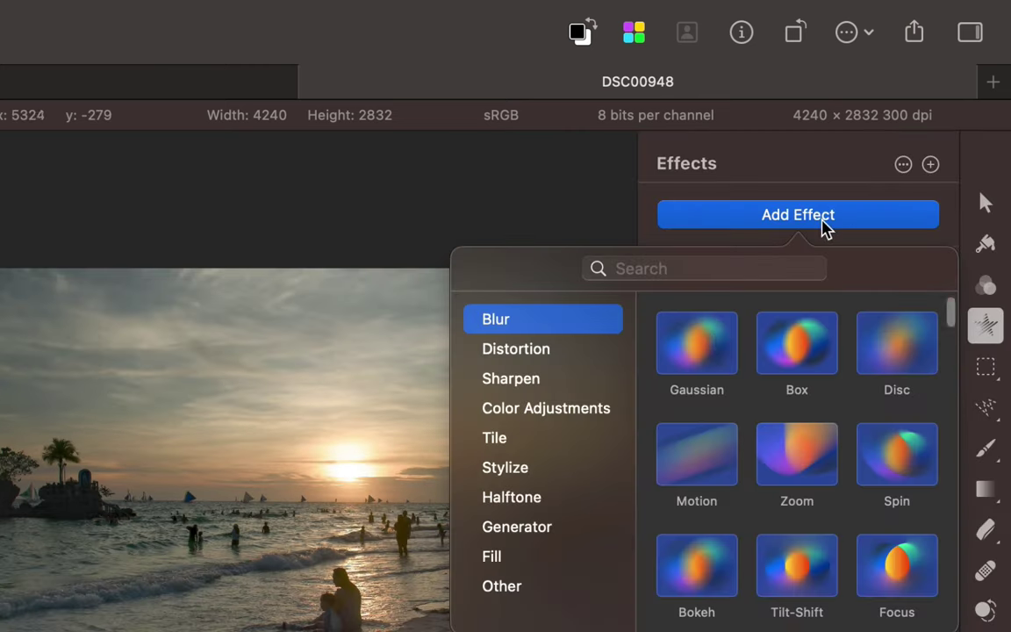
click(645, 273)
text(high)
click(676, 353)
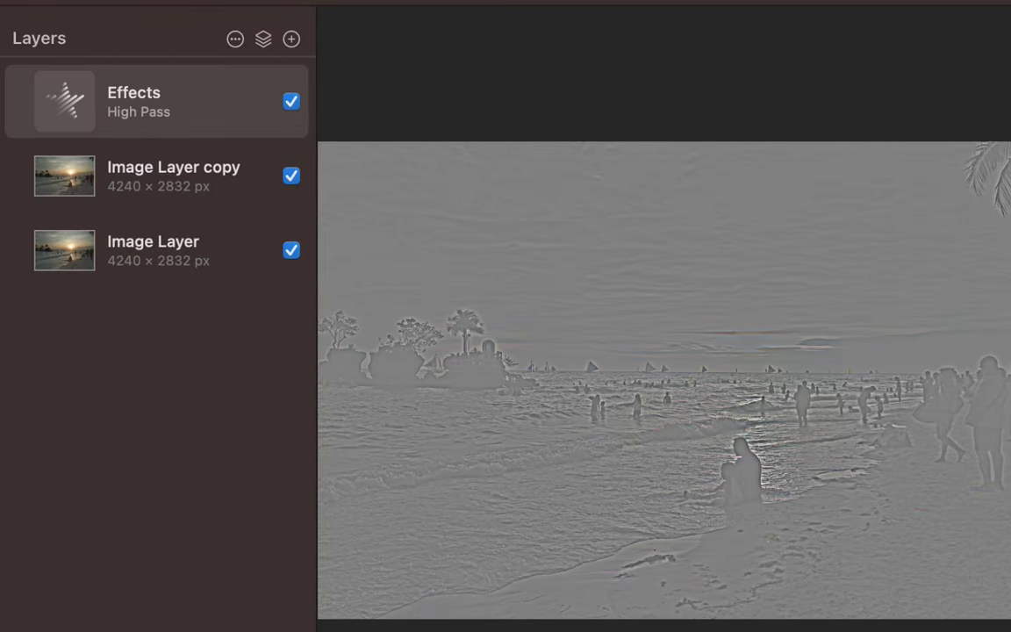
Group the Effects and Image Layer copy and set the group's blend mode to Linear Light
click(131, 174)
right_click(139, 132)
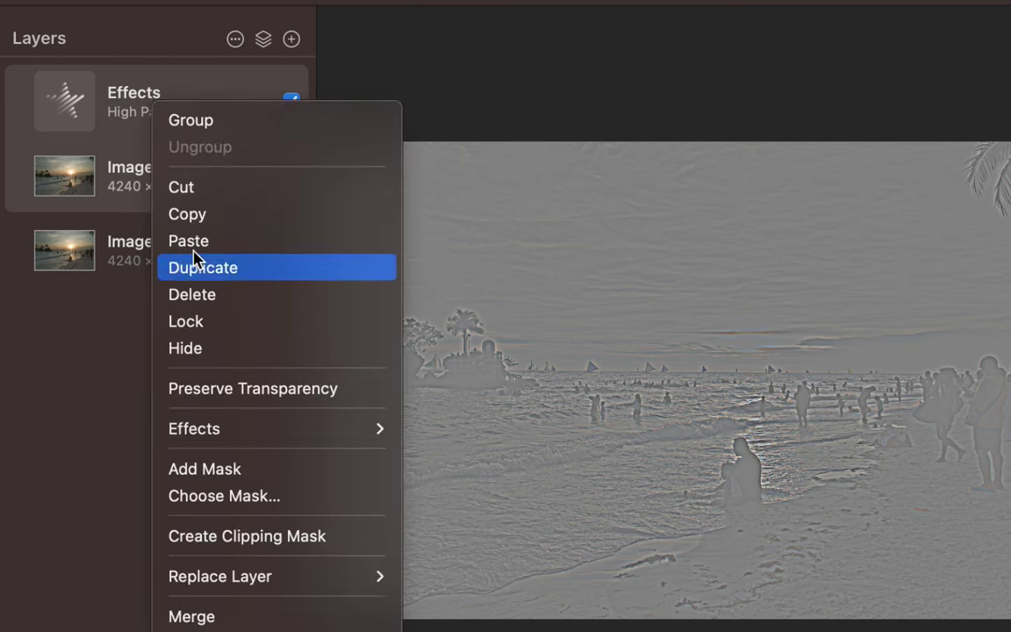
click(198, 129)
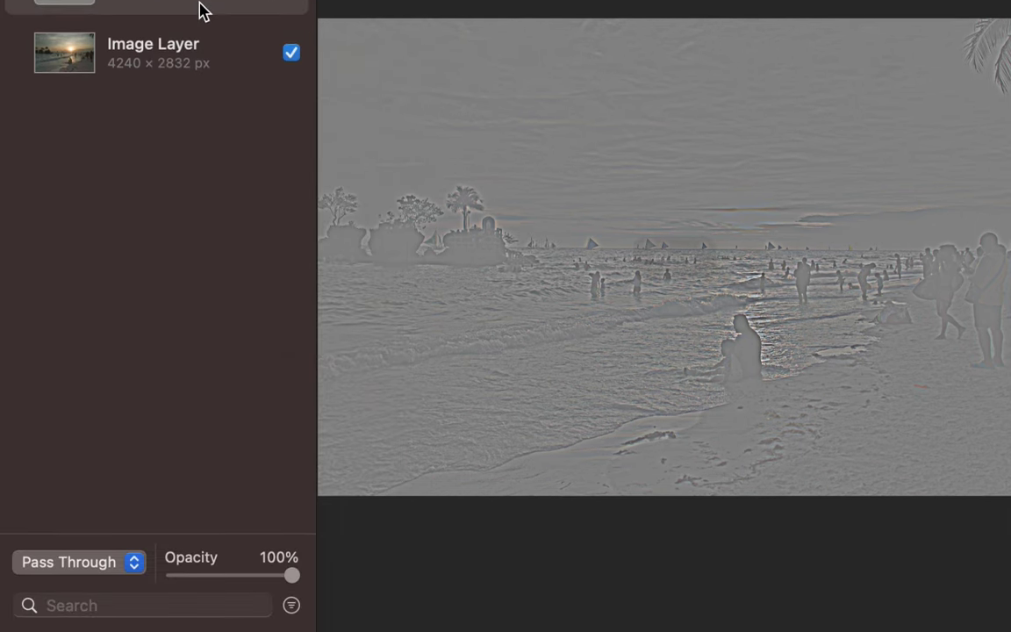
click(54, 563)
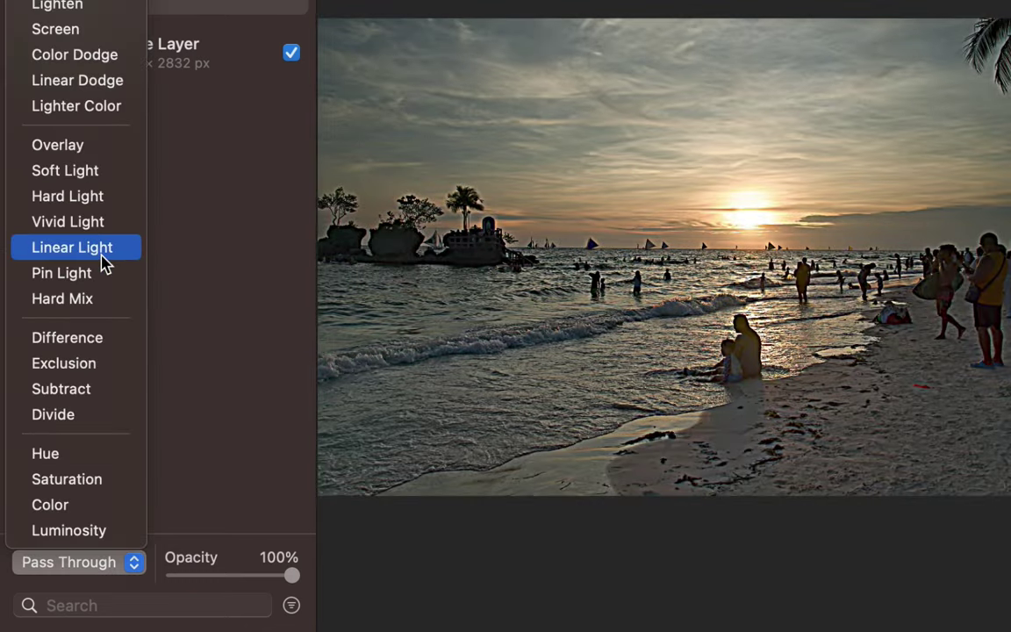
click(100, 249)
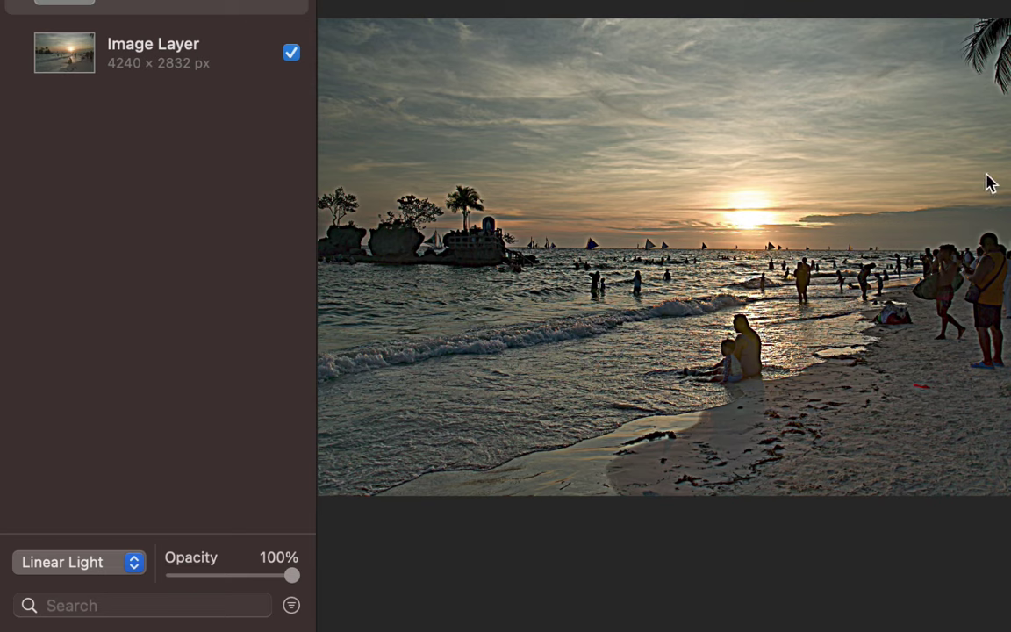
scroll(783, 309, up, 5)
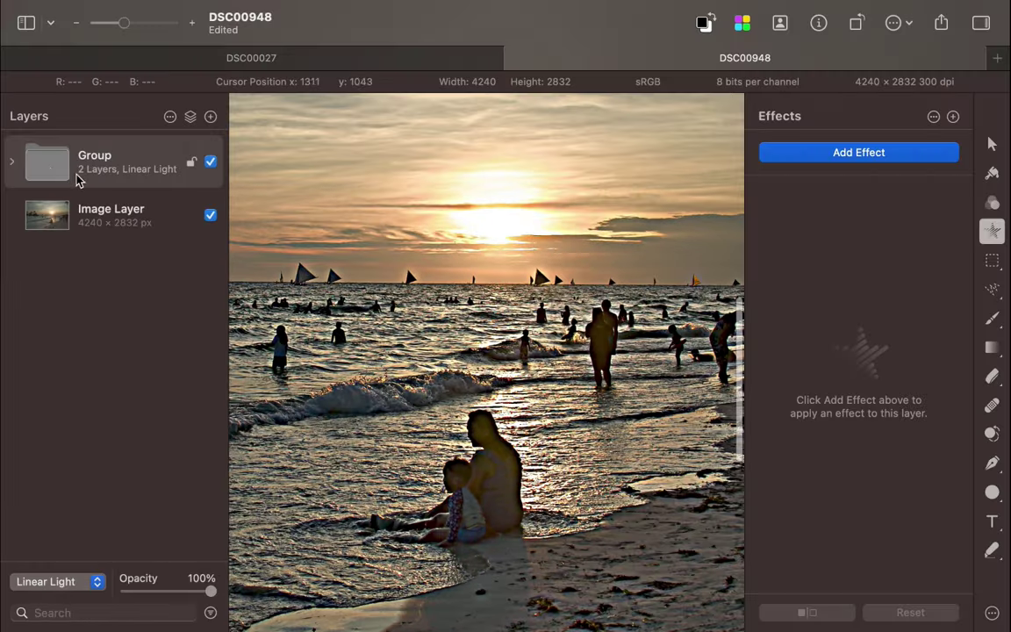
Expand the group and reduce the High Pass Radius from 13.9 px to 3.7 px
click(12, 162)
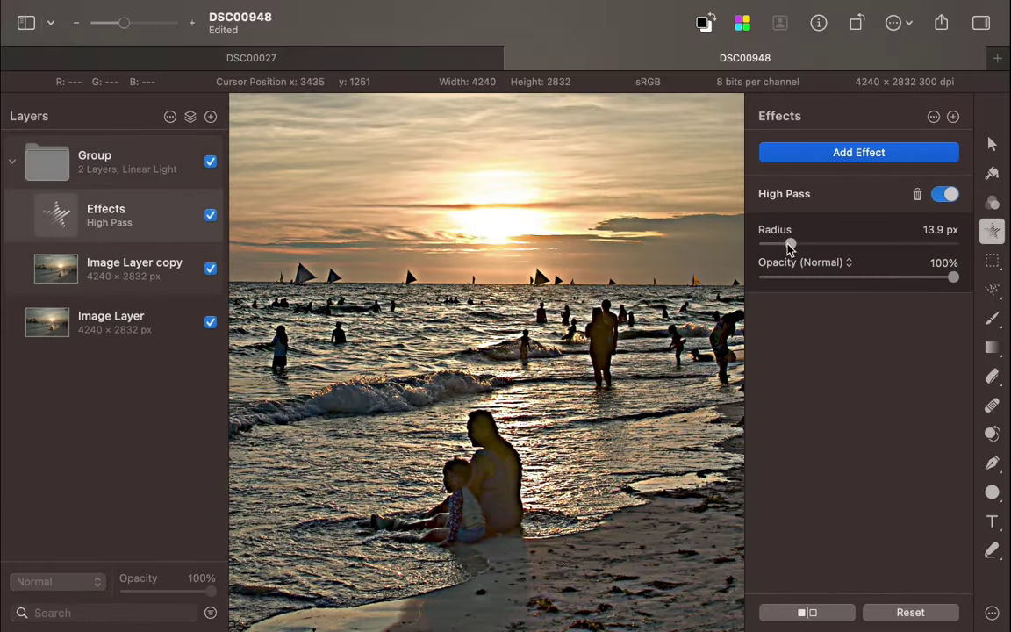
drag(789, 246, 768, 251)
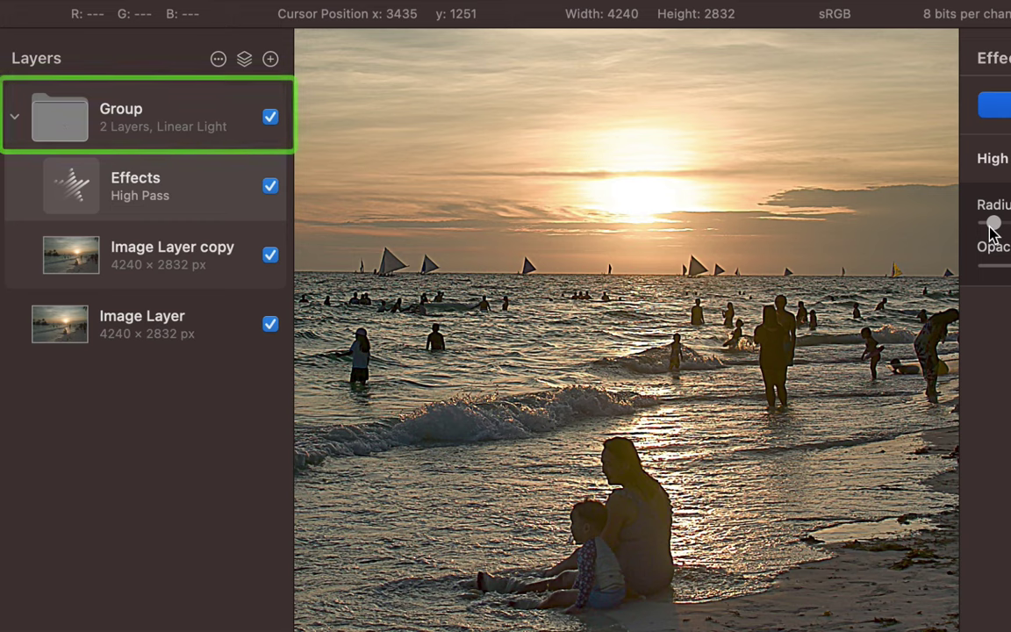
Mask the group and paint out sharpening along the woman's back with a 45 px, 51%-opacity, fully soft brush
right_click(72, 132)
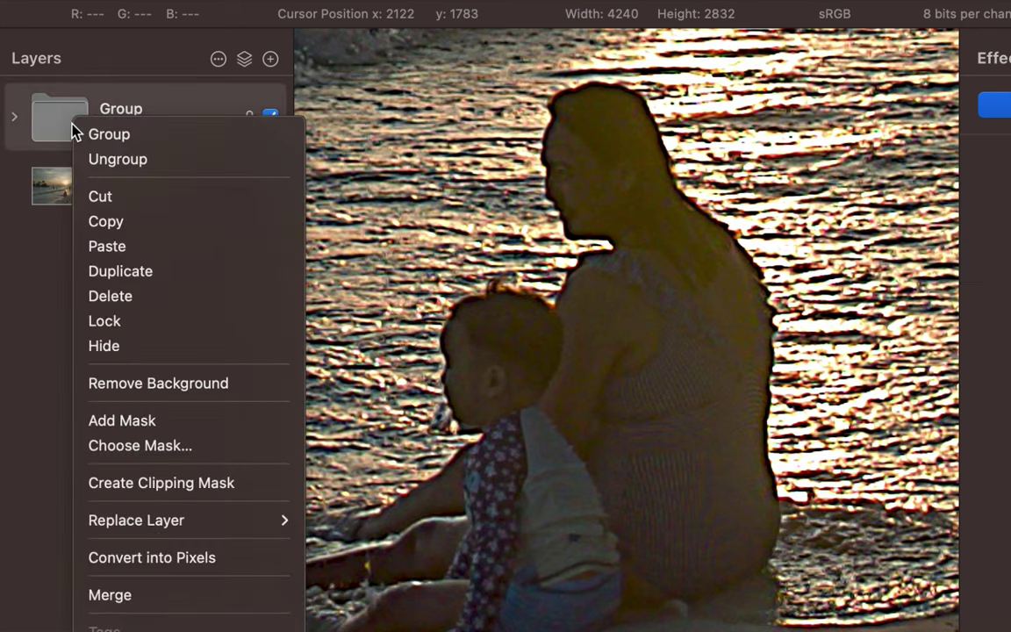
click(115, 422)
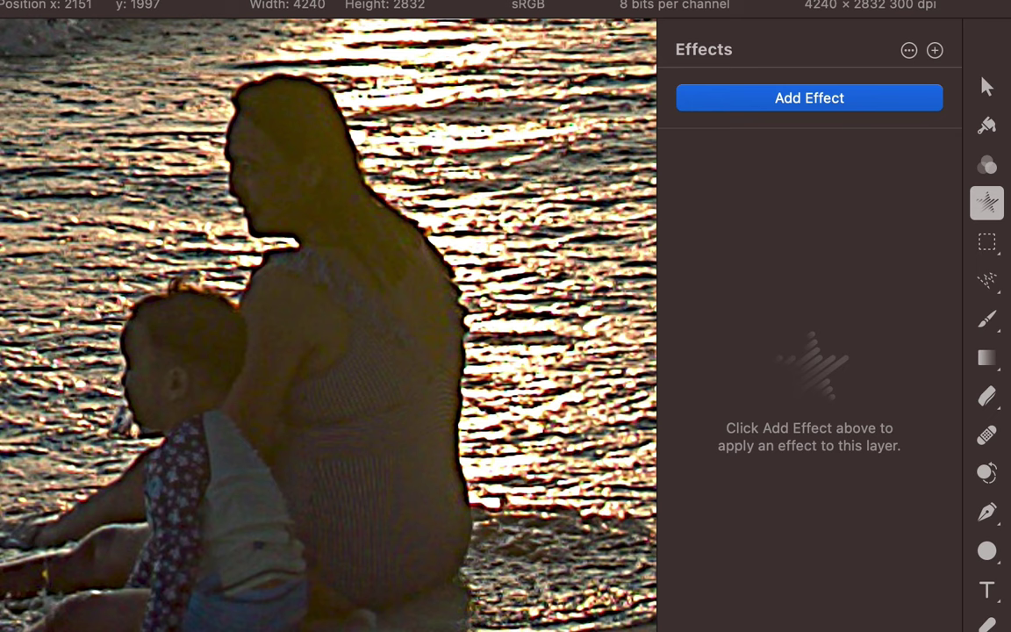
click(985, 323)
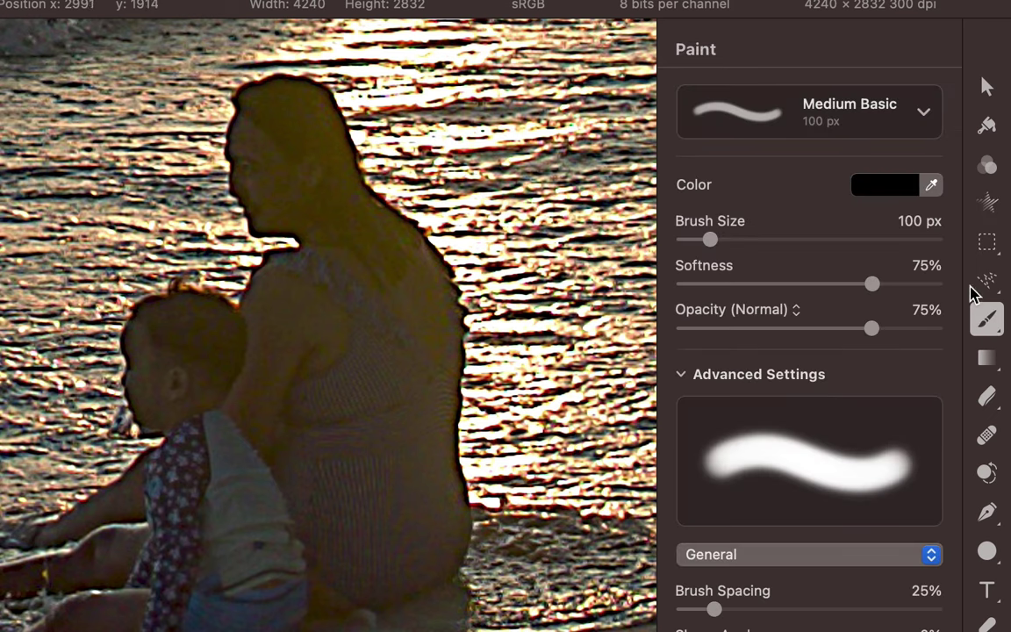
drag(871, 328, 811, 328)
key(bracketleft)
key(bracketleft)
key(bracketleft)
key(bracketleft)
key(bracketleft)
key(bracketleft)
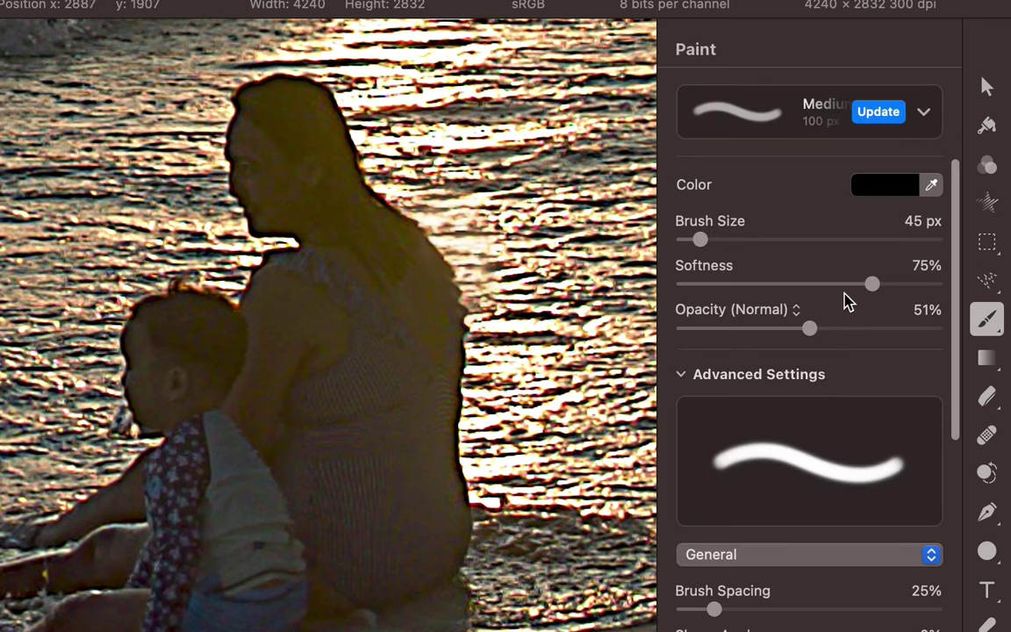
drag(871, 283, 990, 267)
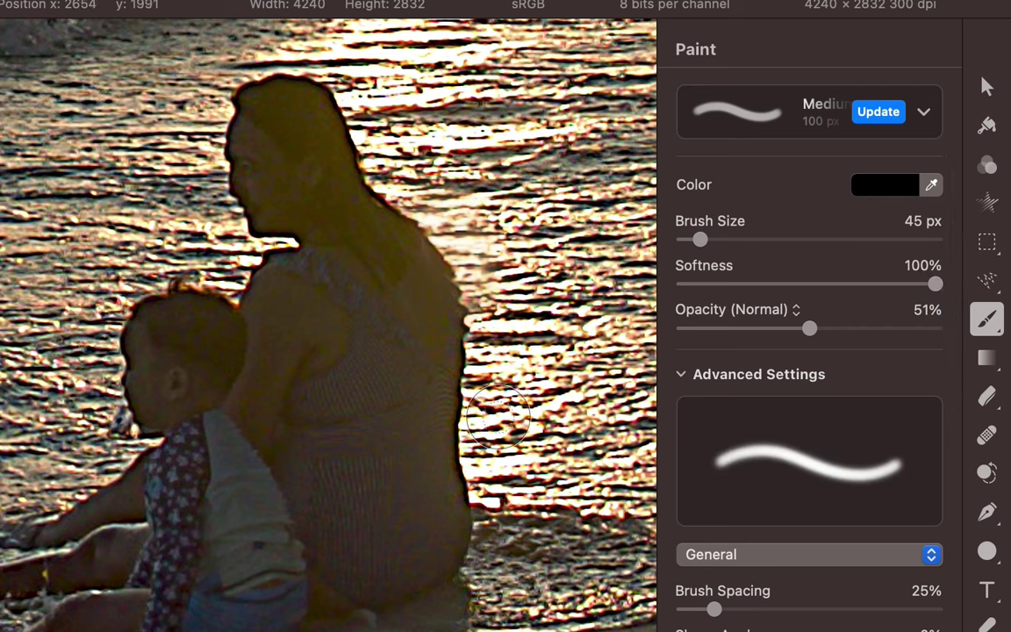
mouse_move(497, 418)
mouse_down()
mouse_move(464, 454)
mouse_move(452, 414)
mouse_move(455, 337)
mouse_move(432, 281)
mouse_move(315, 95)
mouse_move(280, 80)
mouse_move(209, 102)
mouse_move(240, 208)
mouse_move(296, 237)
mouse_move(250, 267)
mouse_move(228, 309)
mouse_move(148, 304)
mouse_move(114, 348)
mouse_move(144, 395)
mouse_up()
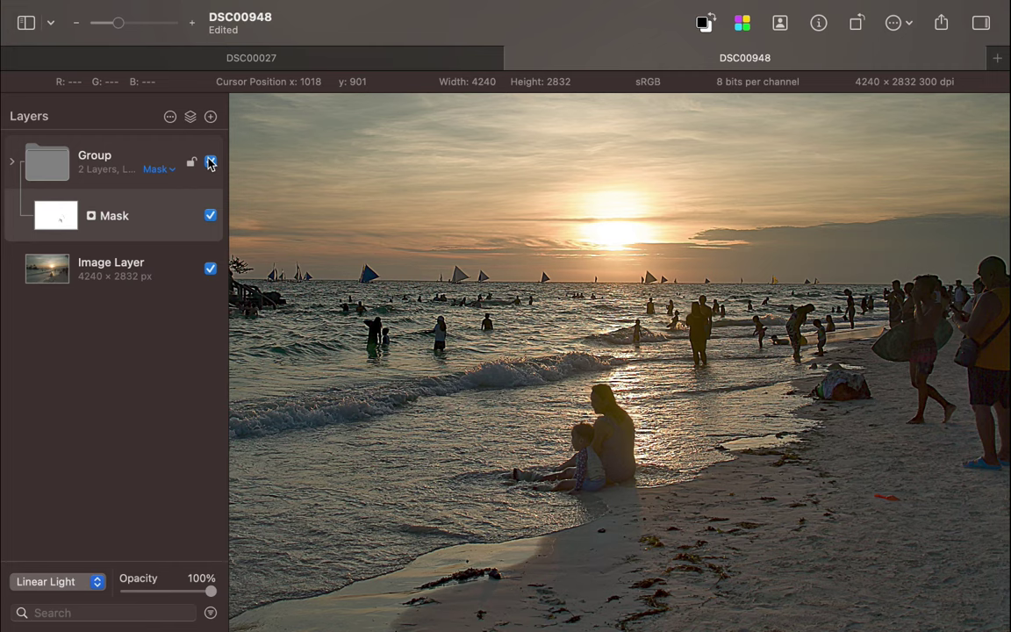
Toggle the sharpening group off and on to compare before and after
click(211, 162)
click(210, 163)
click(210, 162)
click(211, 162)
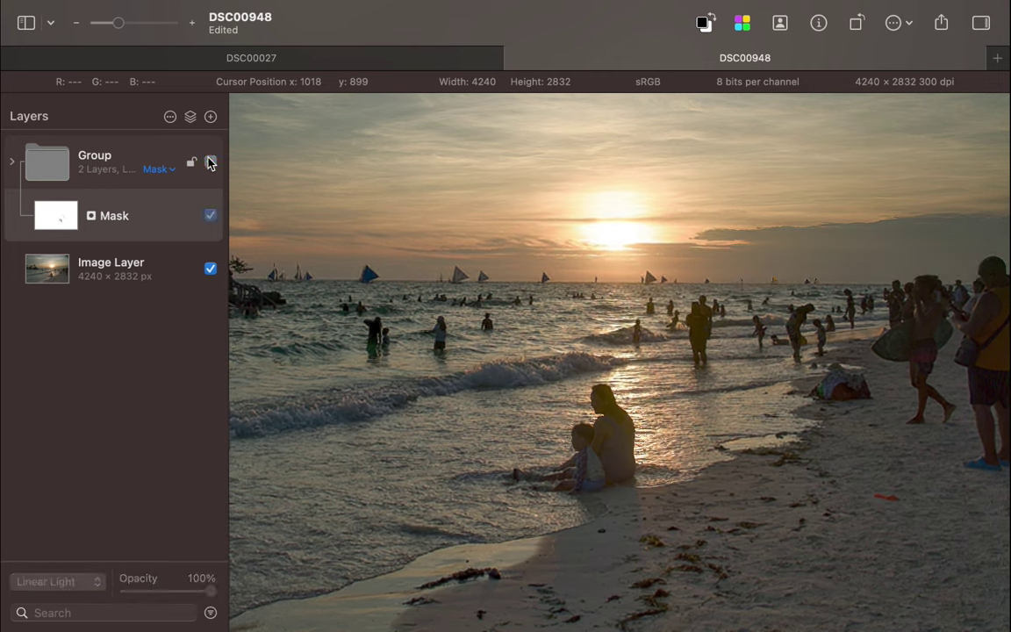
click(211, 162)
click(210, 162)
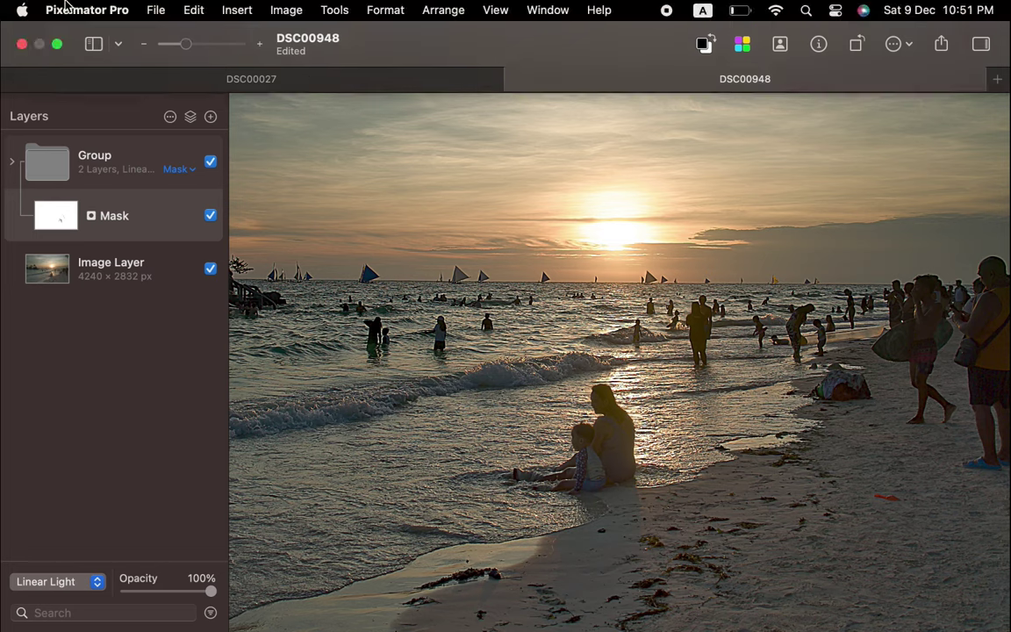
Send the edit back with File > Modify Original in Photos and confirm Modify
click(156, 9)
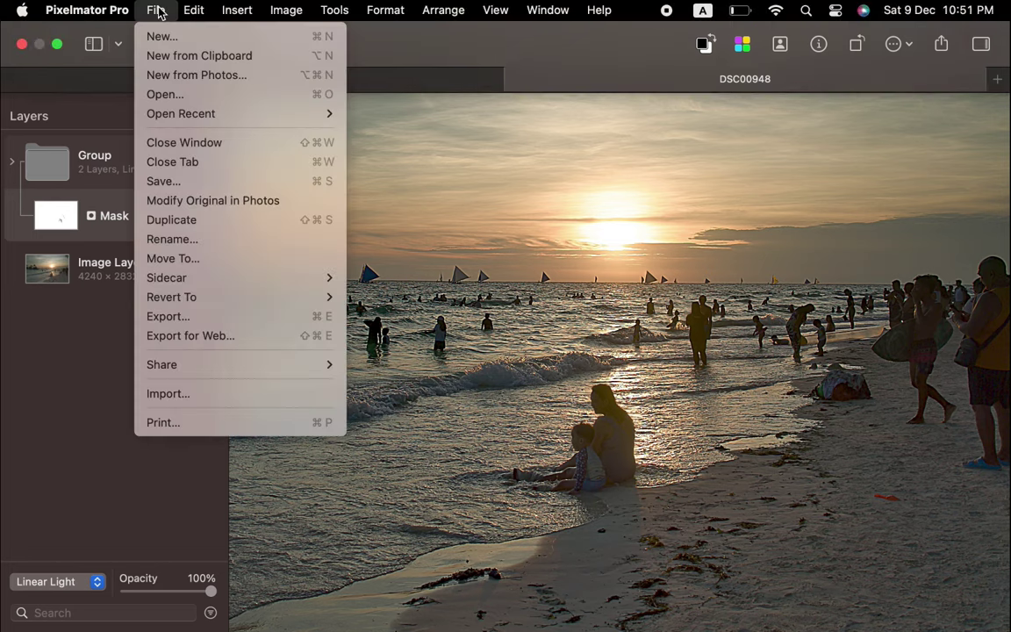
click(211, 198)
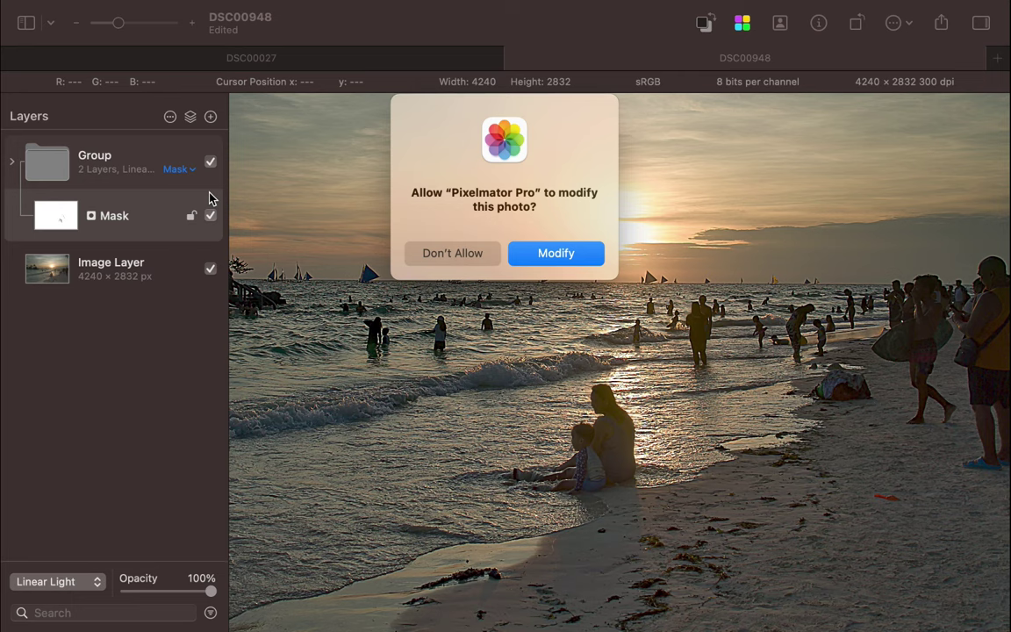
click(574, 252)
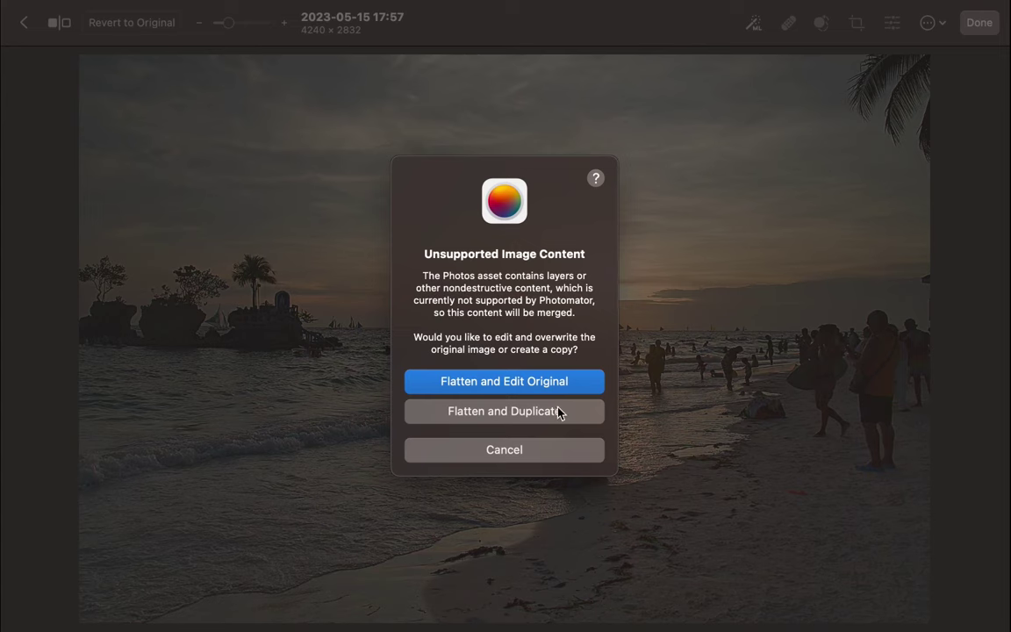
Choose Flatten and Duplicate to merge the layered beach sunset photo into a flattened copy
click(559, 412)
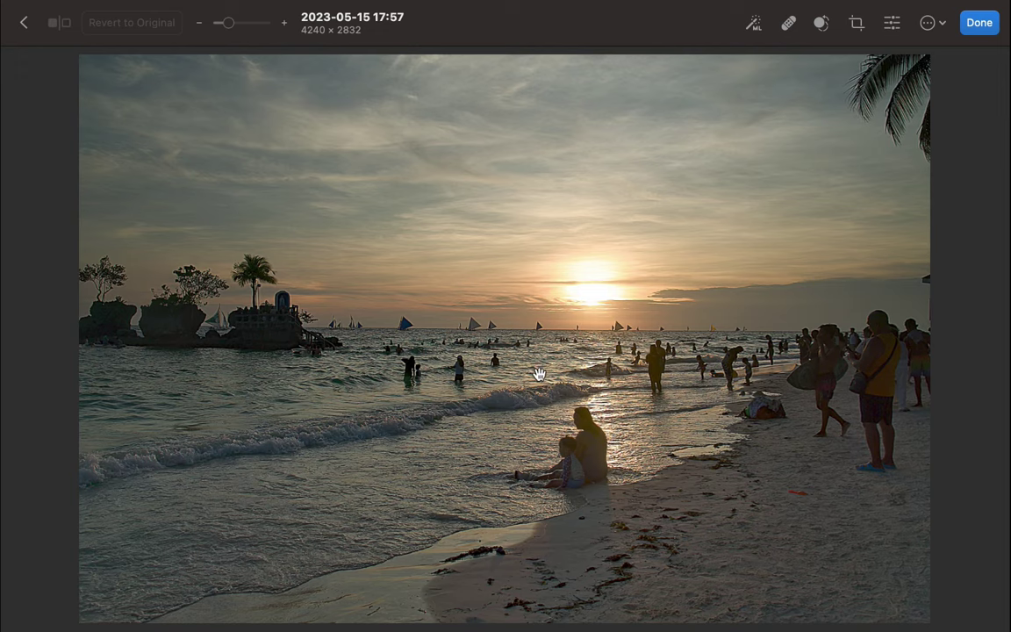
Finish editing so Untitled Album shows the RAW original and the flattened duplicate
click(979, 24)
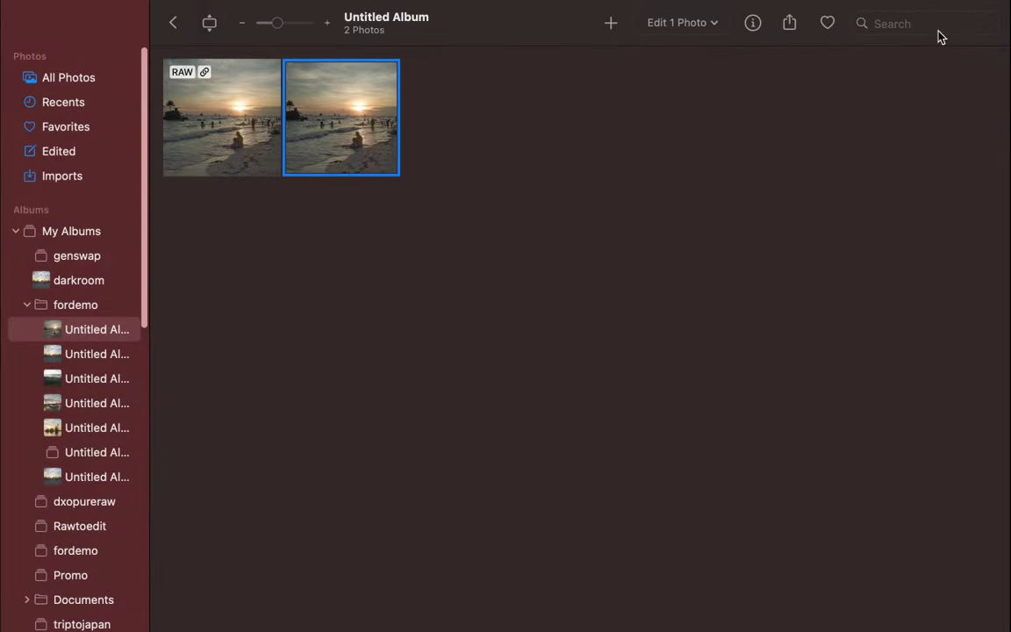